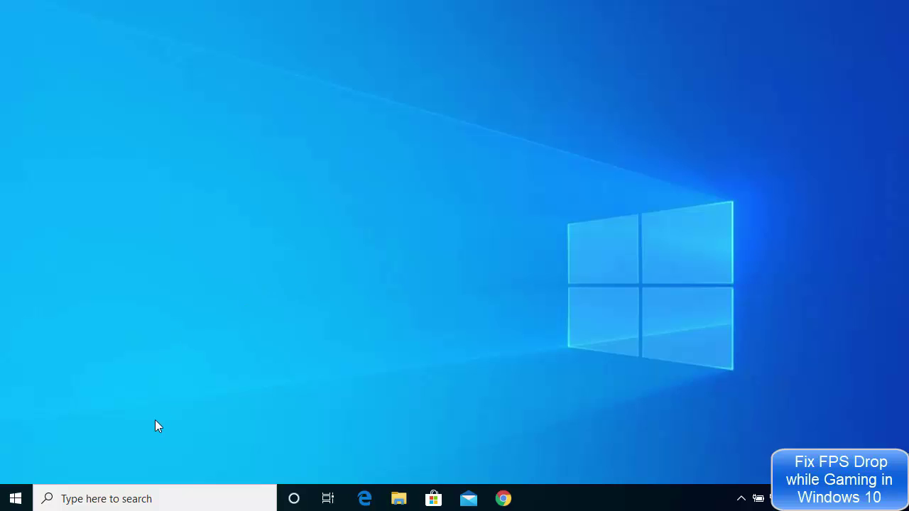
Search for 'regedit' and run Registry Editor as administrator
left_click(91, 500)
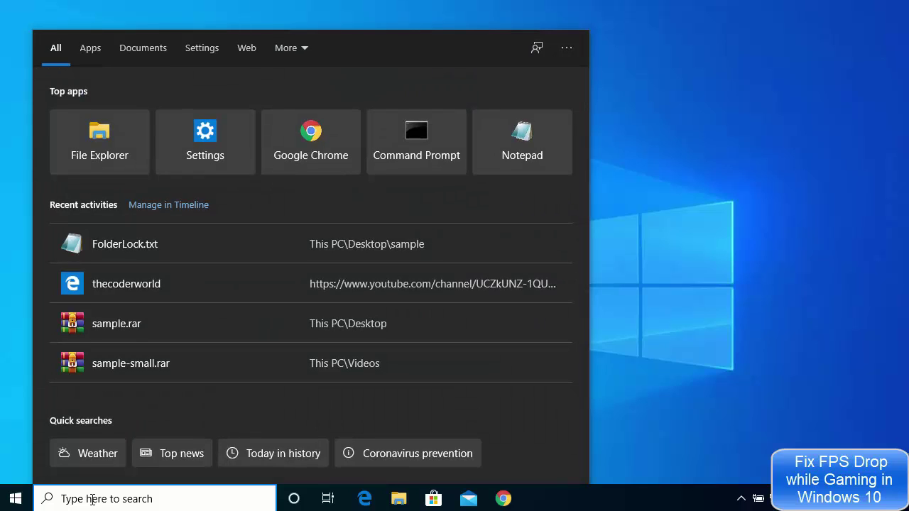
type("reg")
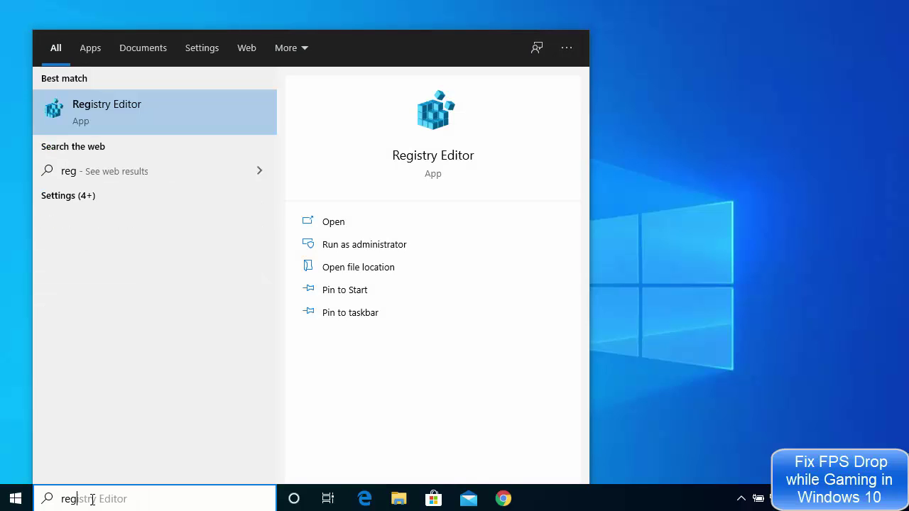
type("edit")
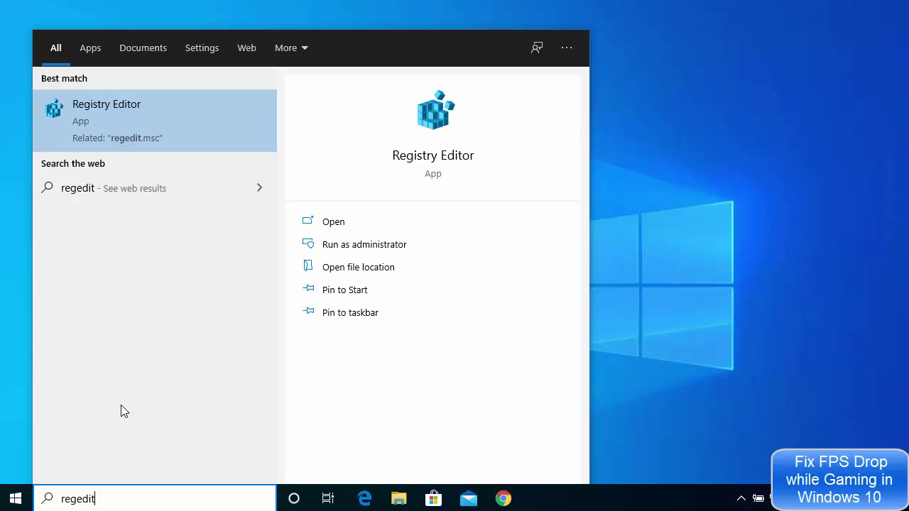
right_click(145, 125)
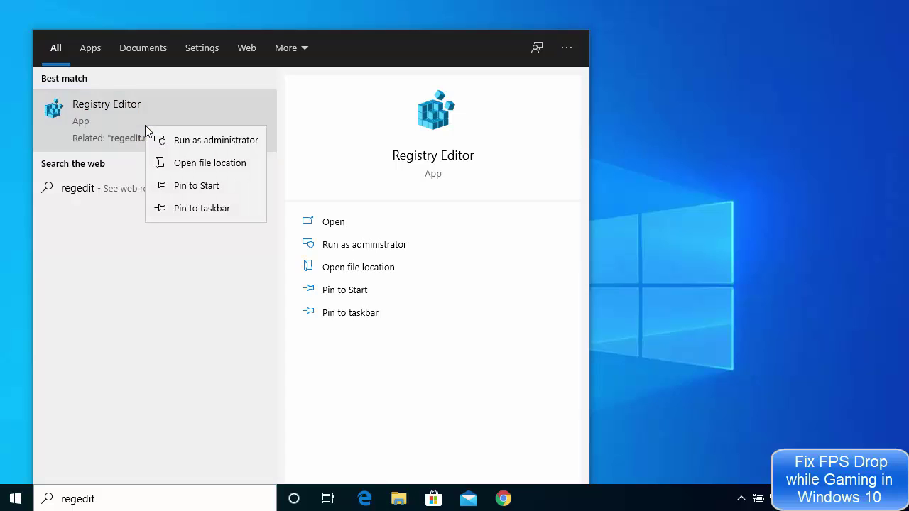
left_click(177, 142)
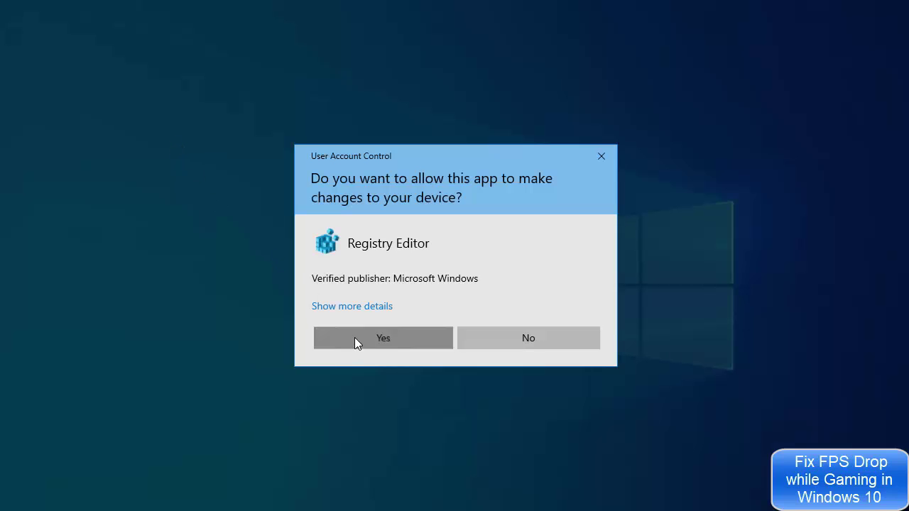
Approve the UAC prompt, maximize Registry Editor and collapse HKEY_LOCAL_MACHINE to the root hives
left_click(354, 337)
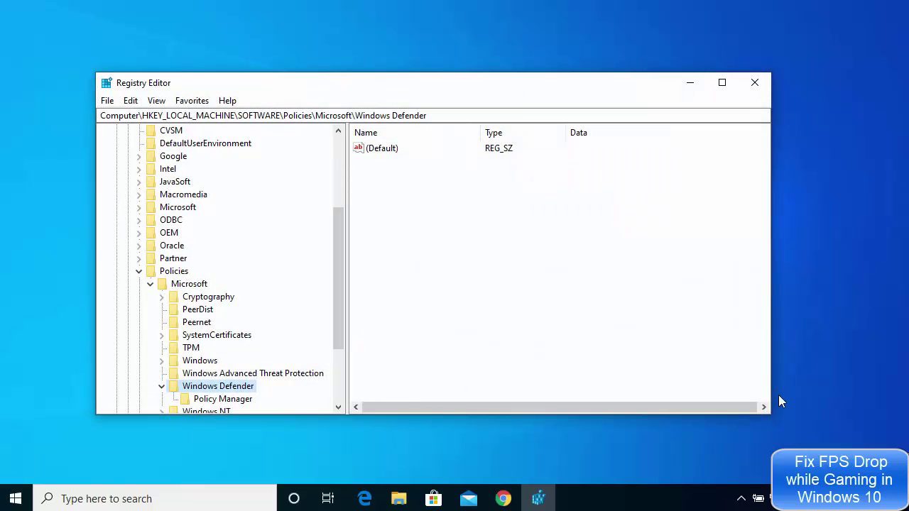
left_click(719, 85)
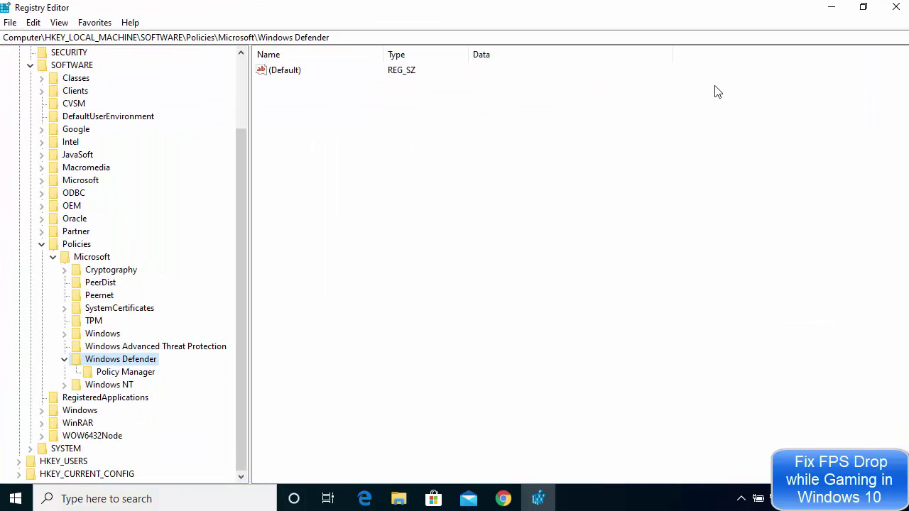
left_click(242, 73)
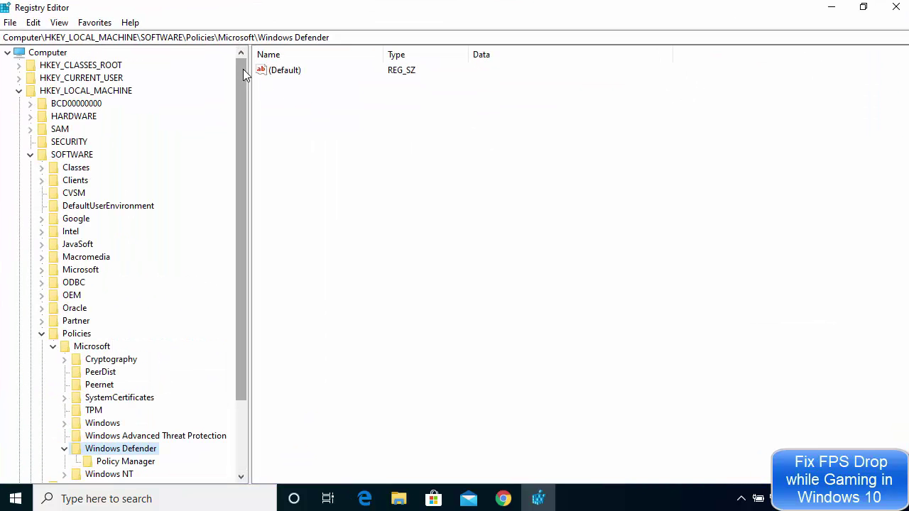
left_click(16, 92)
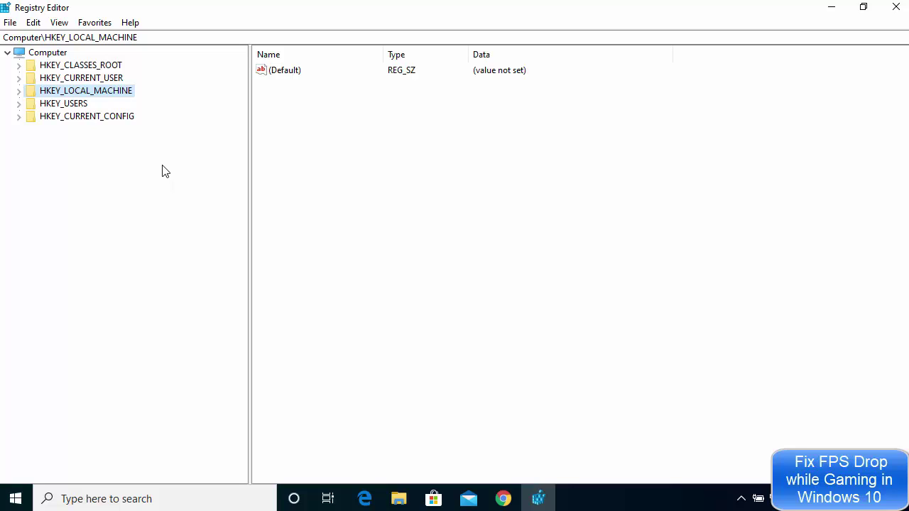
Navigate to HKEY_CURRENT_USER\System\GameConfigStore to list GameDVR_Enabled and related values
left_click(62, 82)
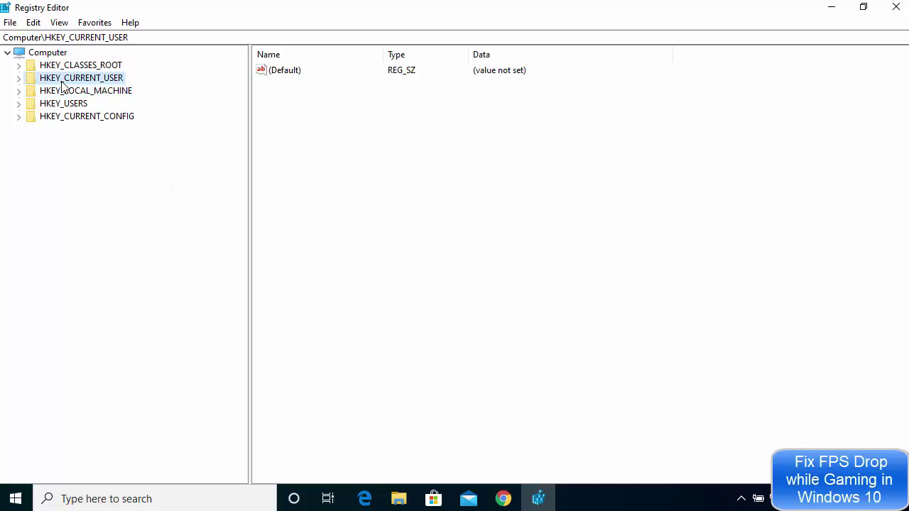
left_click(19, 79)
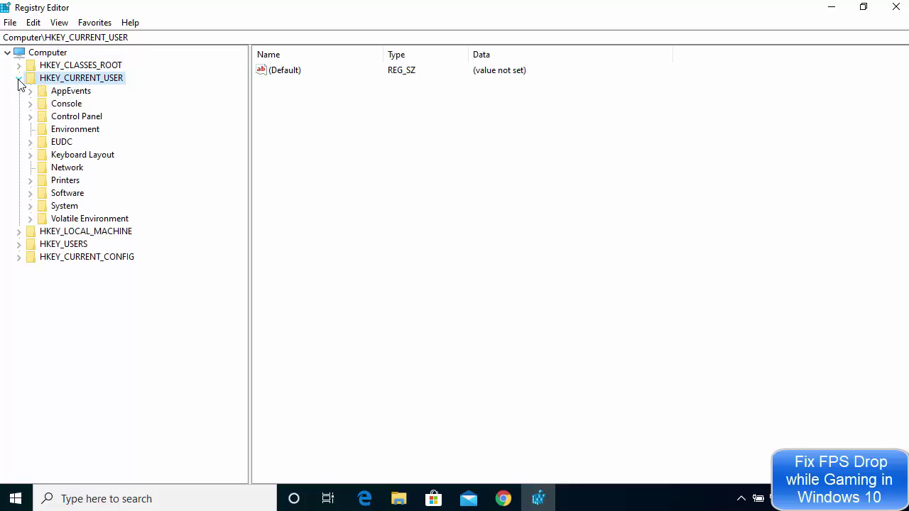
left_click(59, 208)
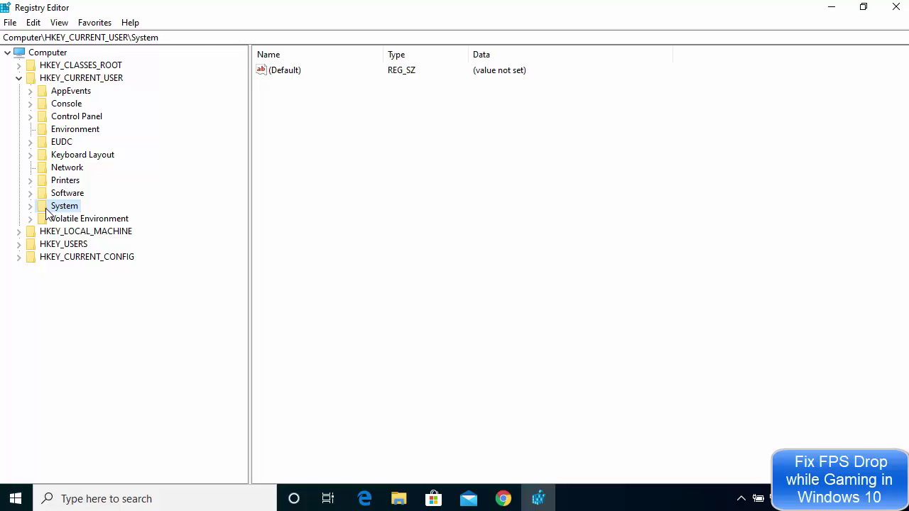
left_click(30, 207)
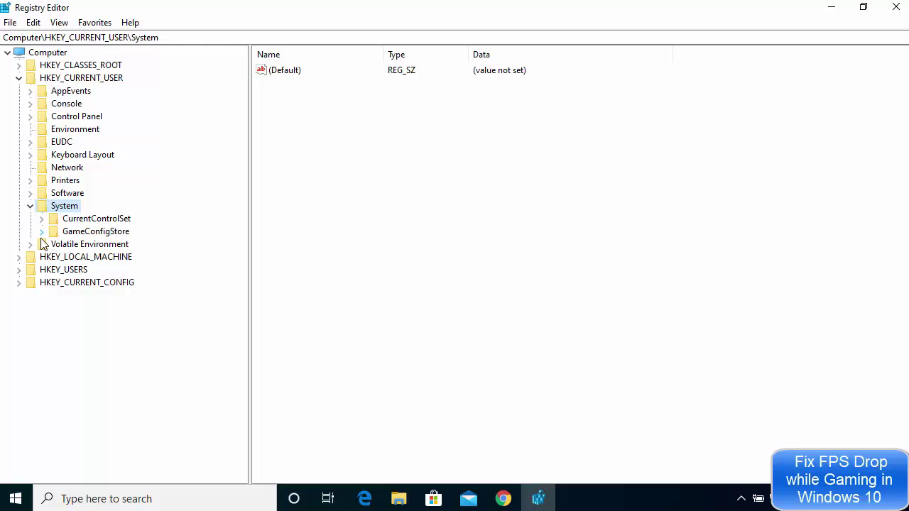
left_click(41, 233)
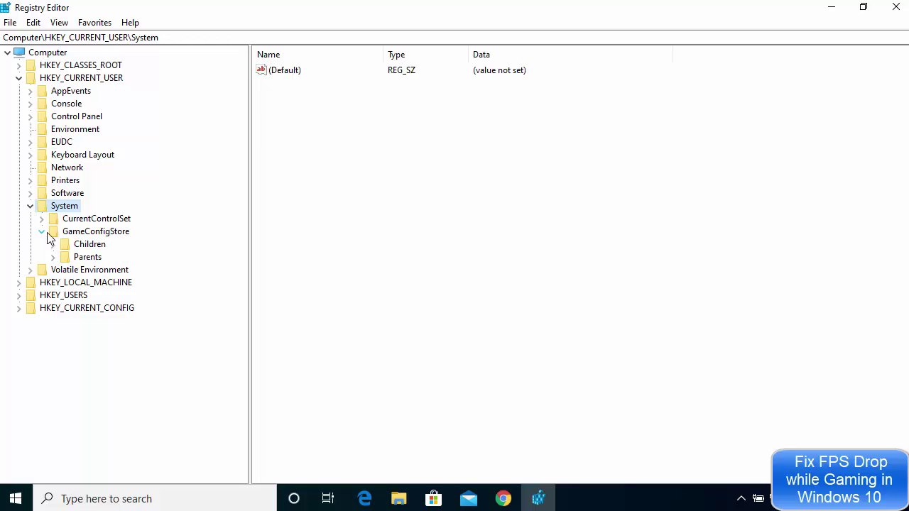
left_click(71, 236)
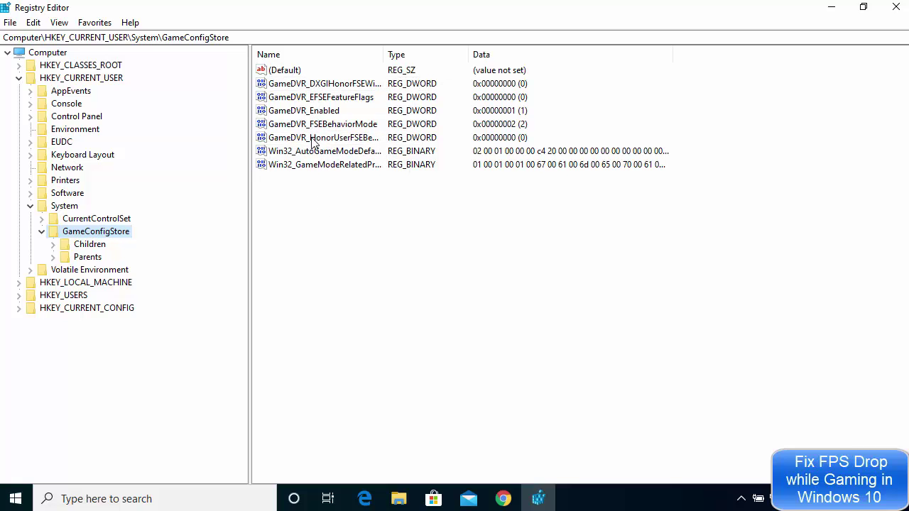
Modify GameDVR_Enabled so its value data is 0 instead of 1
left_click(320, 231)
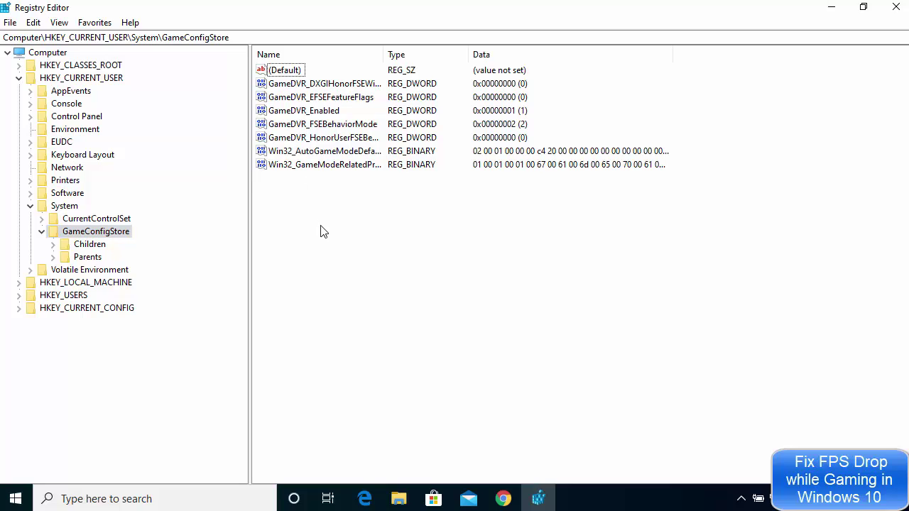
left_click(303, 112)
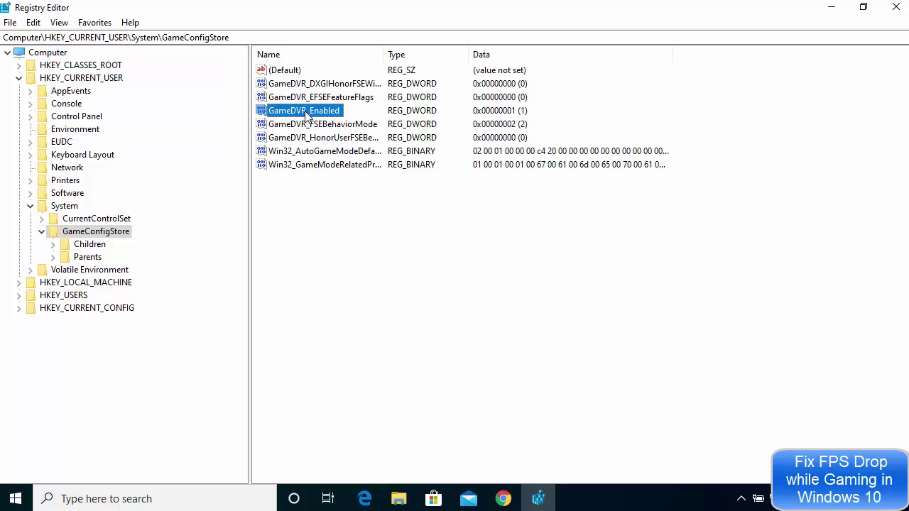
right_click(307, 116)
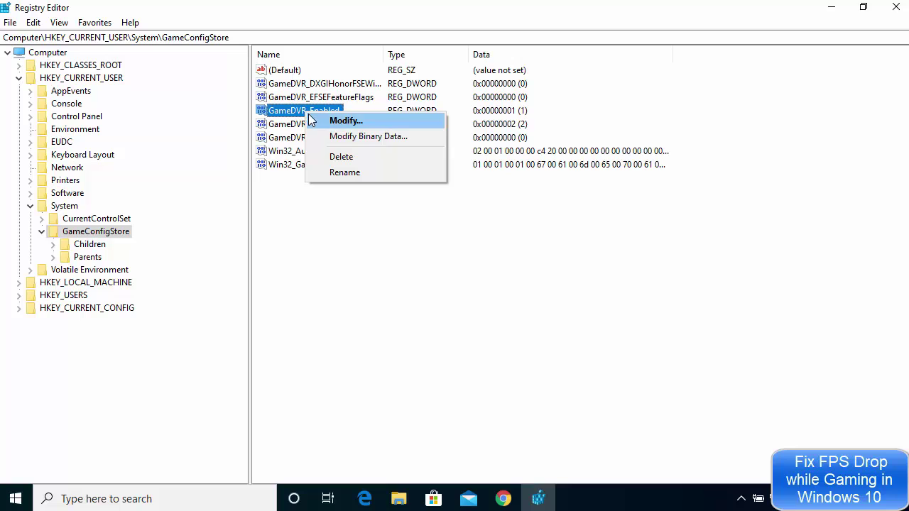
left_click(325, 122)
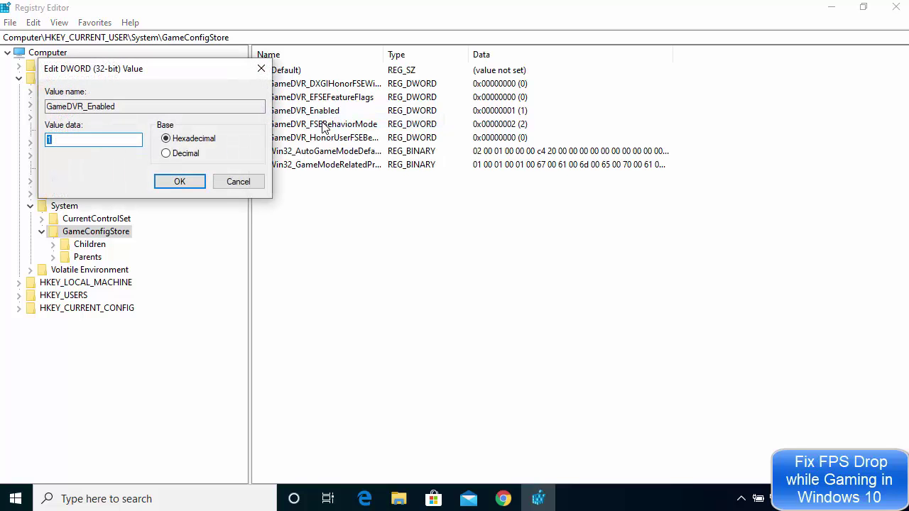
left_click_drag(215, 75, 514, 168)
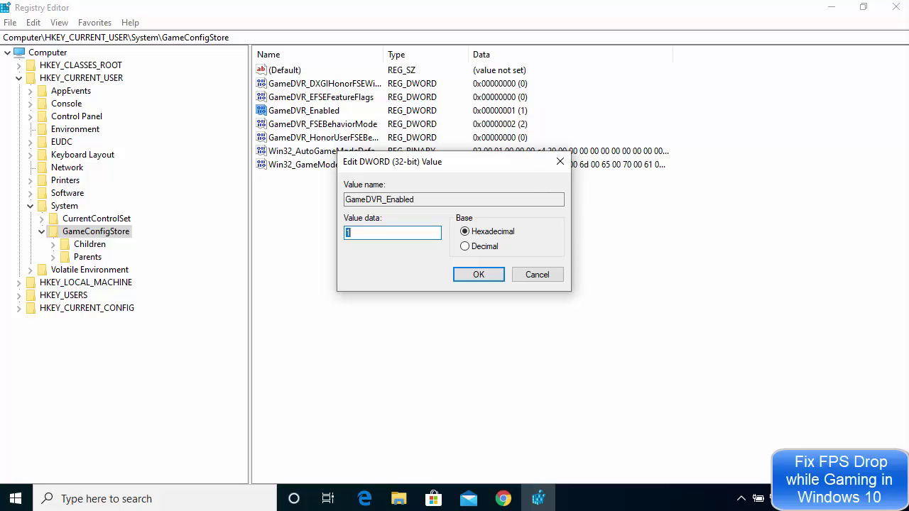
left_click(351, 236)
left_click(477, 275)
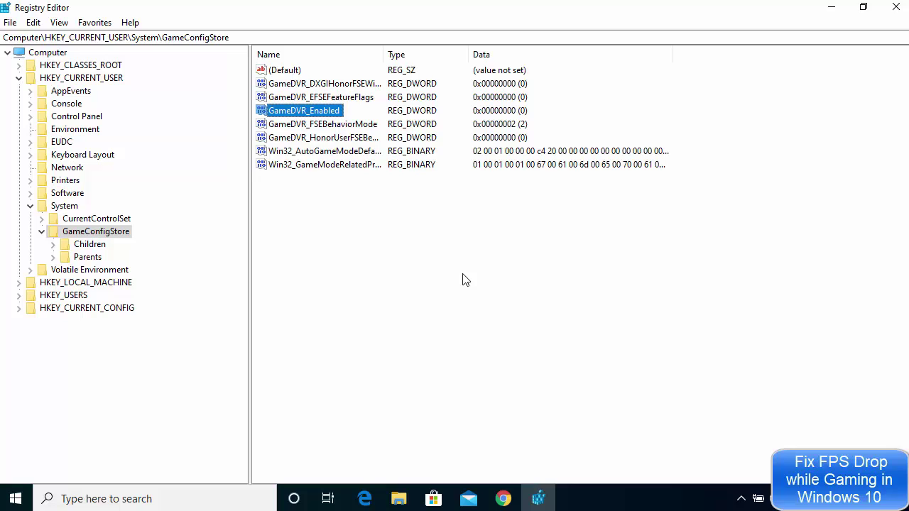
left_click(15, 499)
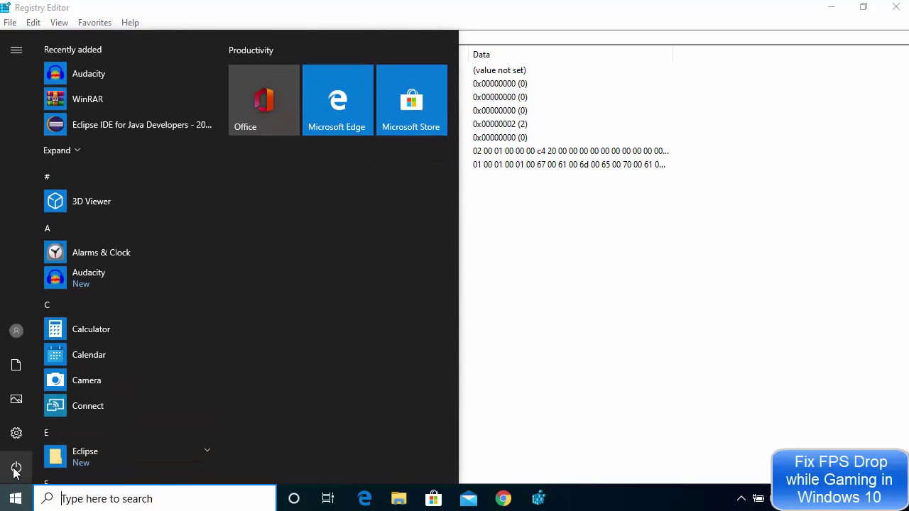
left_click(14, 471)
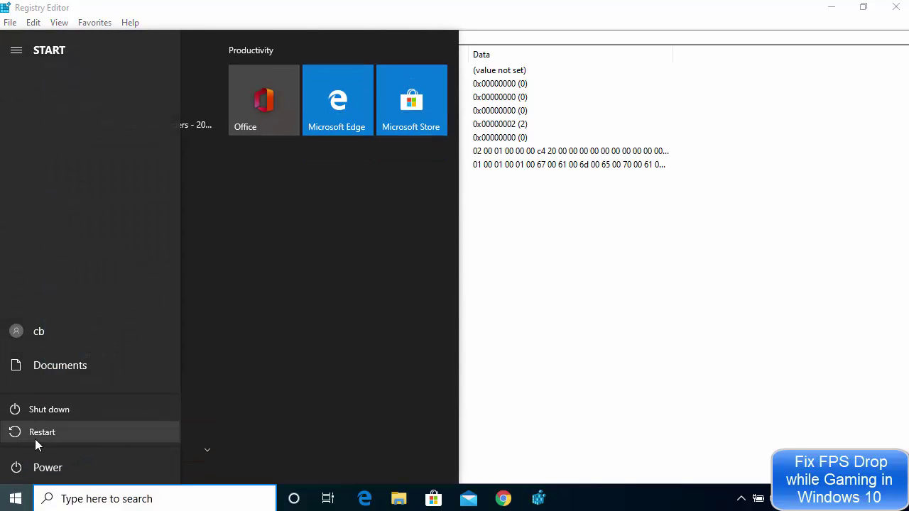
key("Escape")
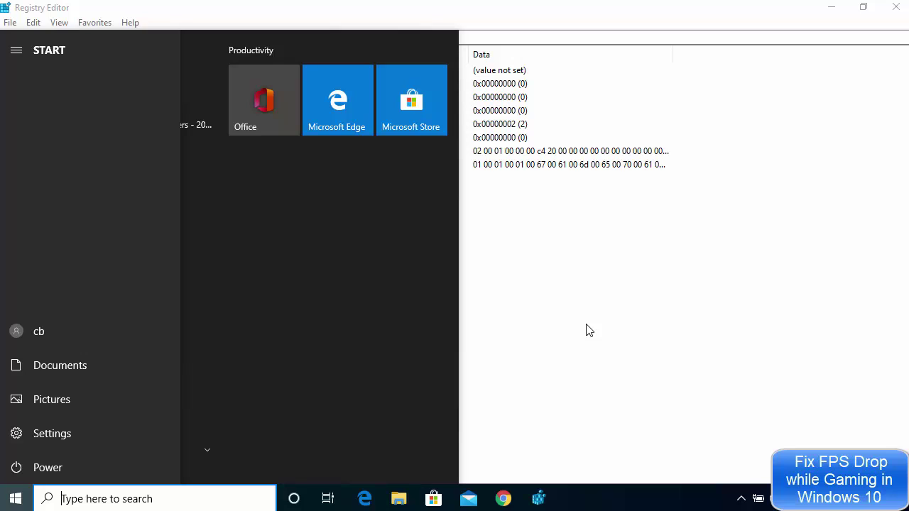
left_click(586, 330)
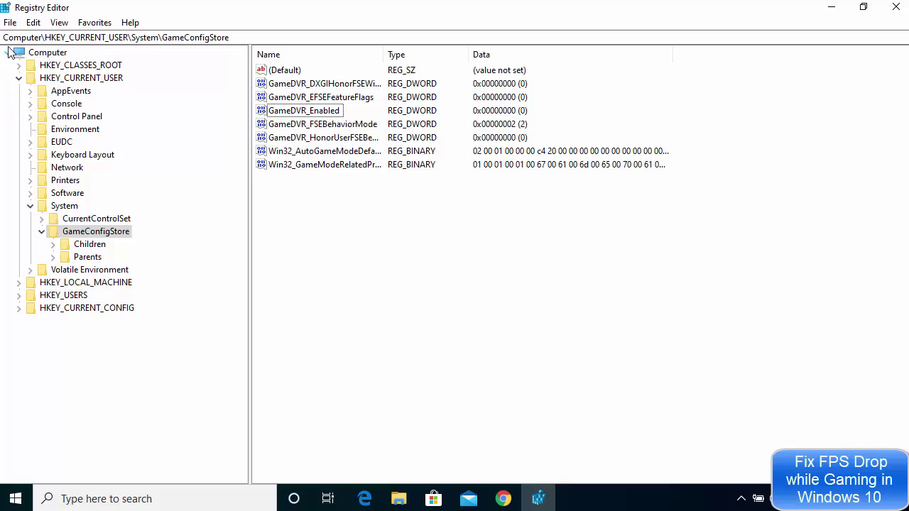
Collapse HKEY_CURRENT_USER in the key tree
left_click(19, 78)
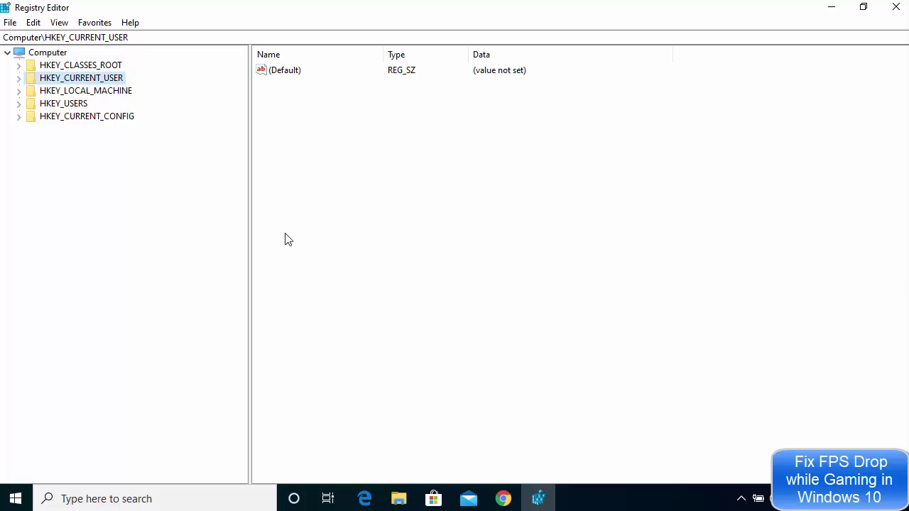
Expand HKEY_LOCAL_MACHINE\SOFTWARE\Microsoft in the key tree
left_click(311, 235)
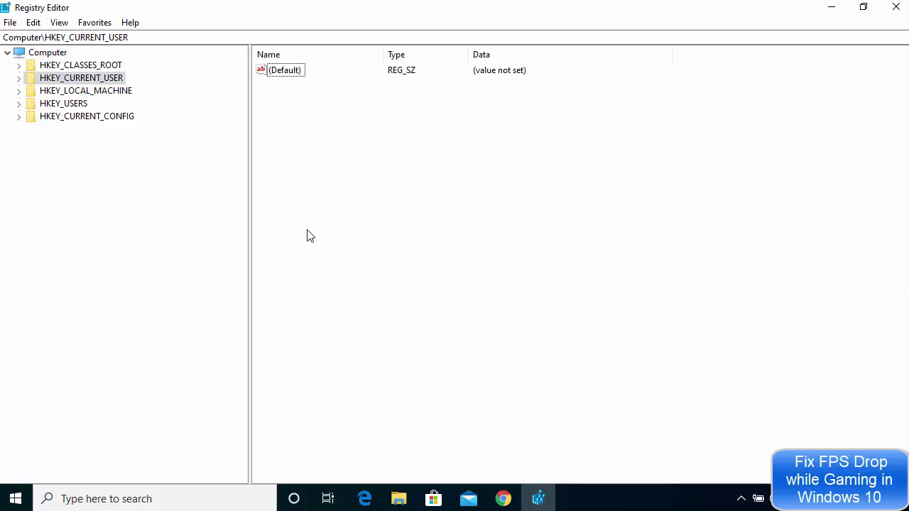
left_click(66, 95)
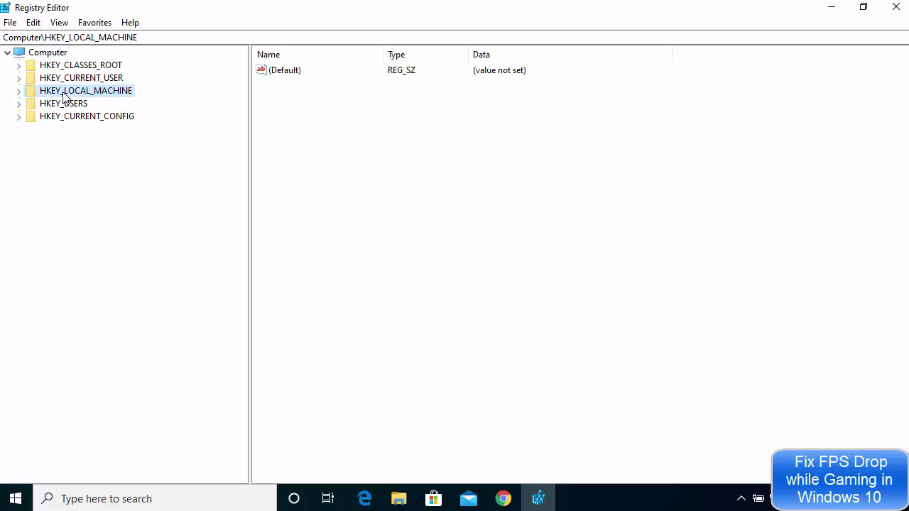
left_click(19, 91)
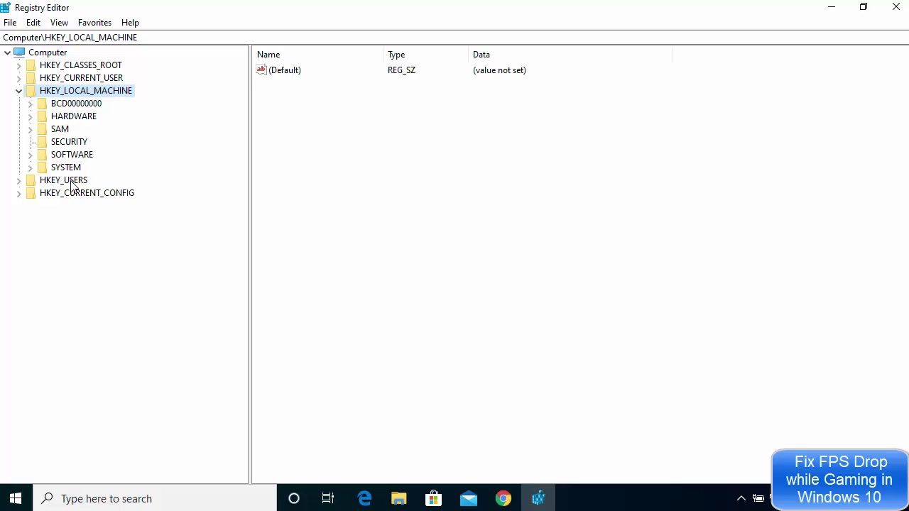
left_click(30, 155)
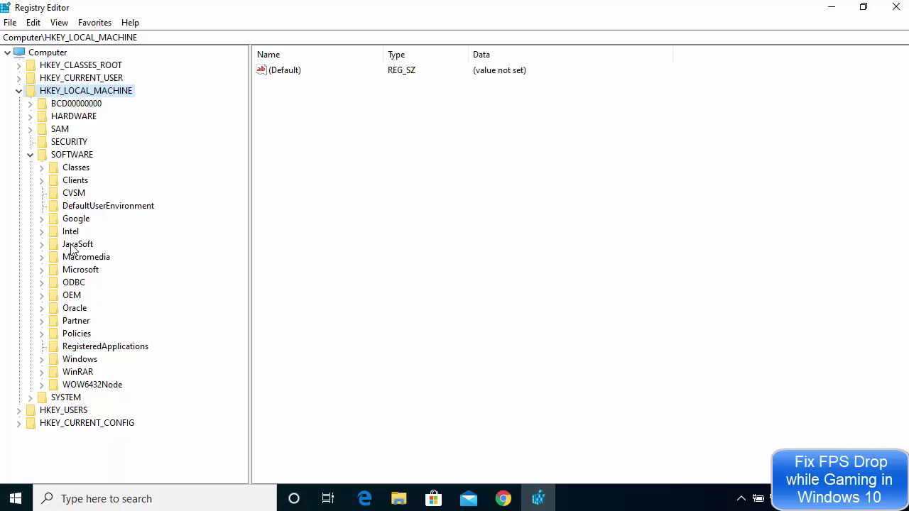
left_click(85, 271)
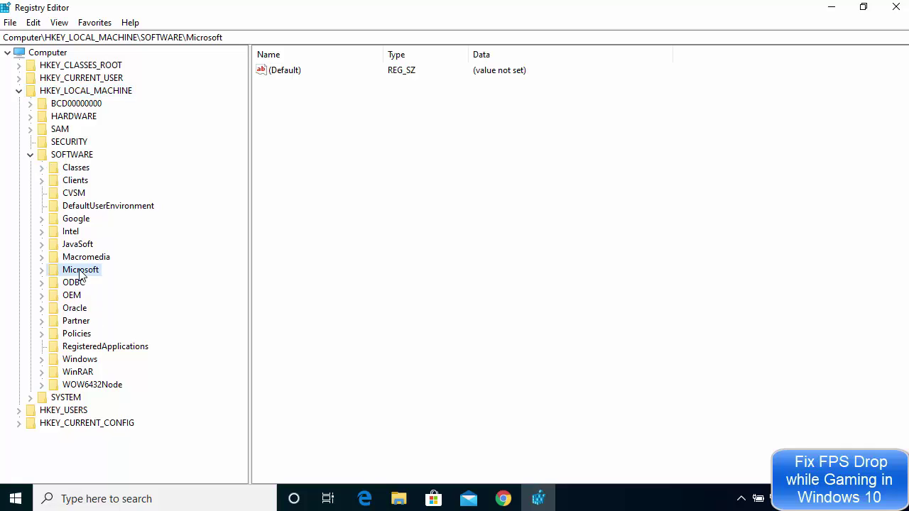
left_click(41, 270)
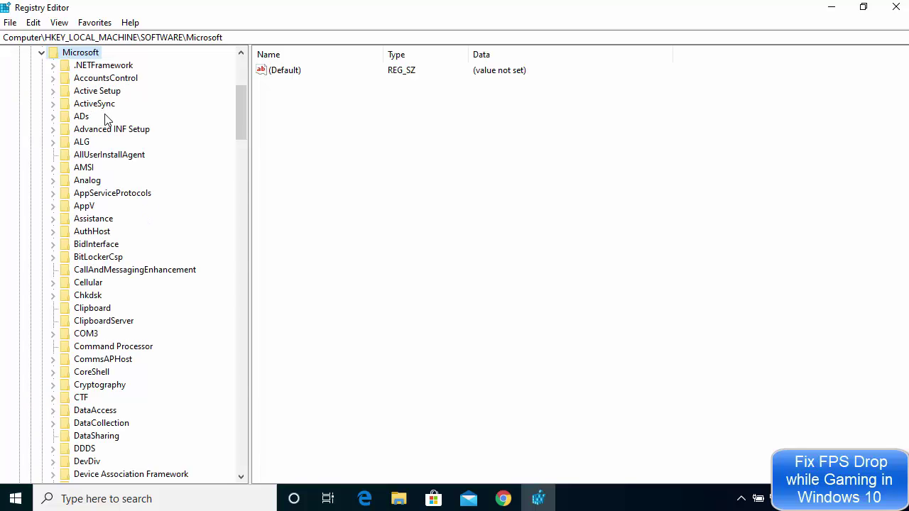
Scroll down the Microsoft subkeys and select PolicyManager
scroll(90, 162, "down", 4)
scroll(90, 162, "down", 12)
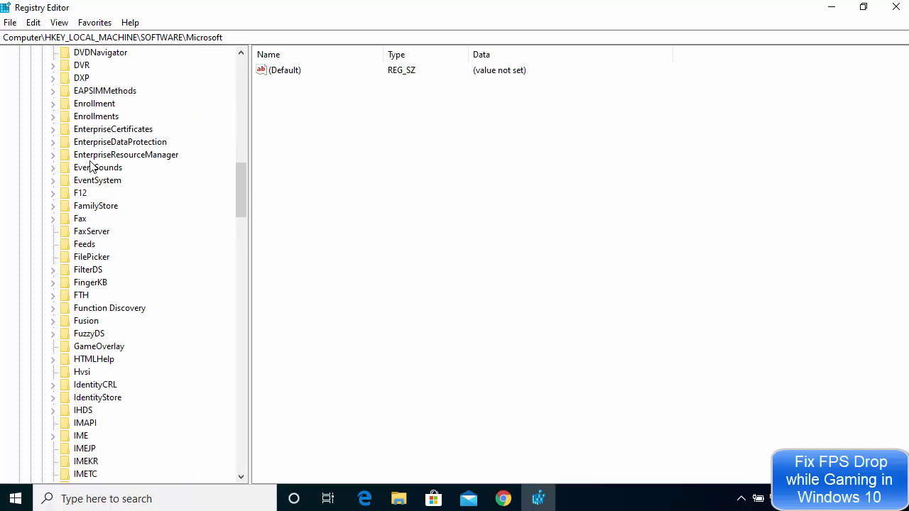
scroll(90, 167, "down", 9)
scroll(91, 166, "down", 10)
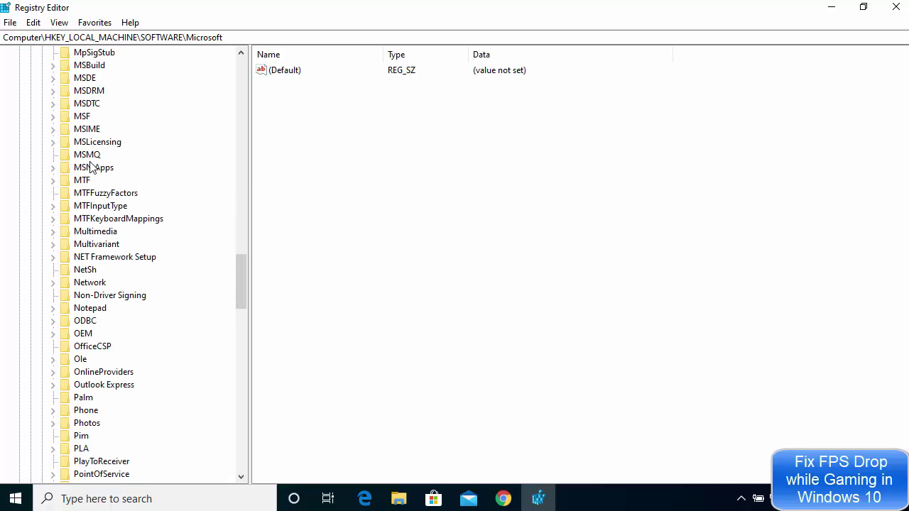
scroll(90, 199, "down", 4)
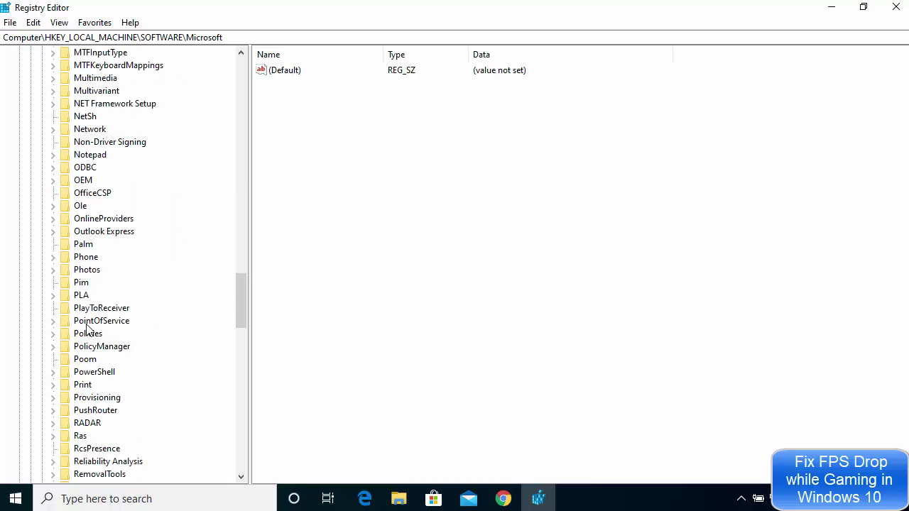
left_click(94, 348)
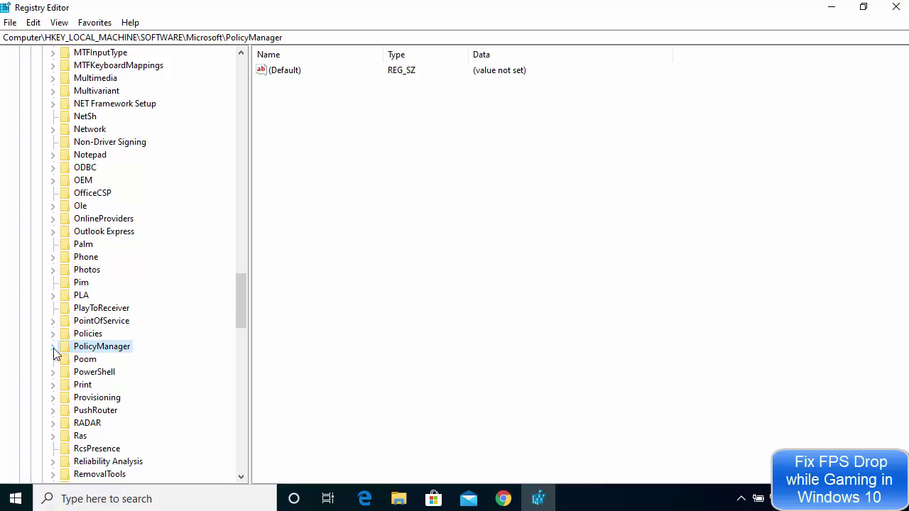
Expand PolicyManager\default\ApplicationManagement and open the AllowGameDVR key
left_click(53, 347)
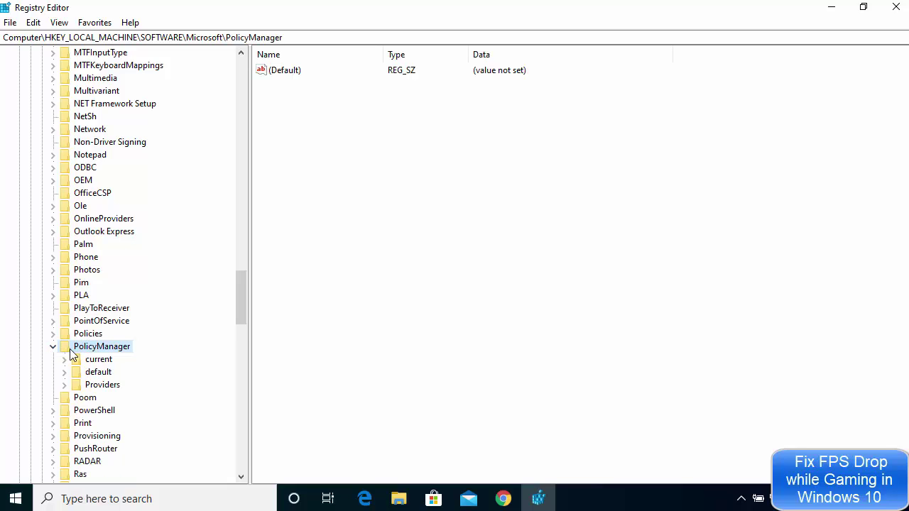
scroll(70, 349, "down", 1)
left_click(71, 321)
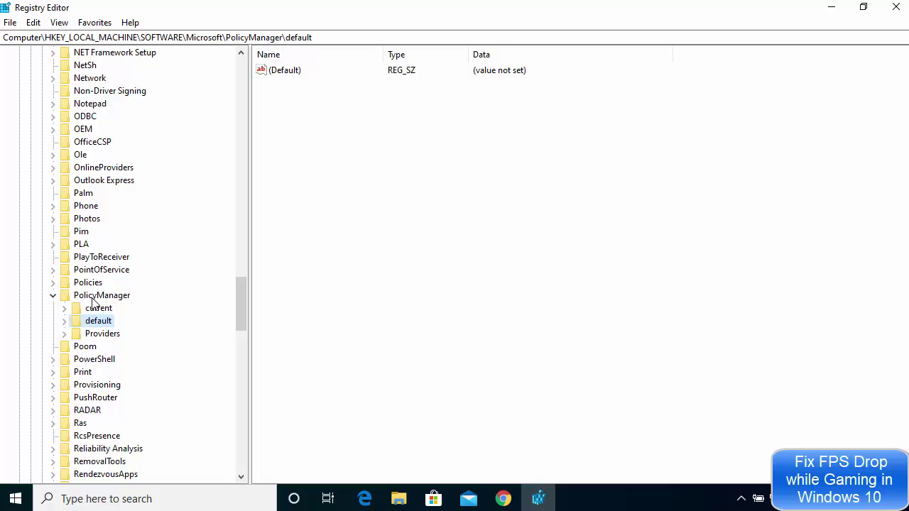
left_click(64, 321)
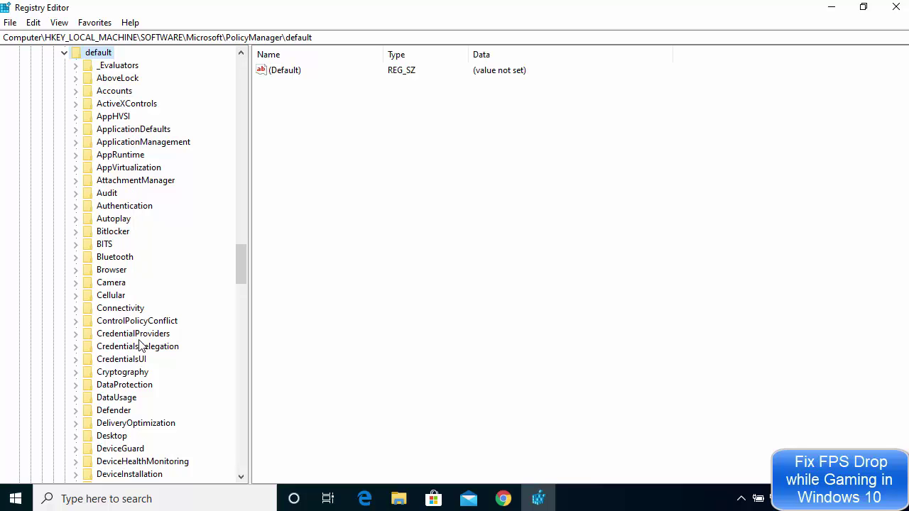
left_click(124, 144)
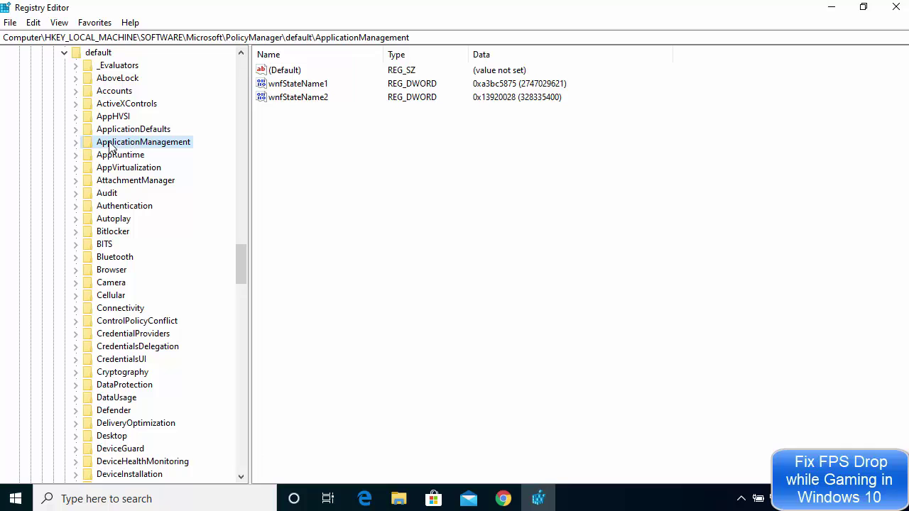
left_click(76, 142)
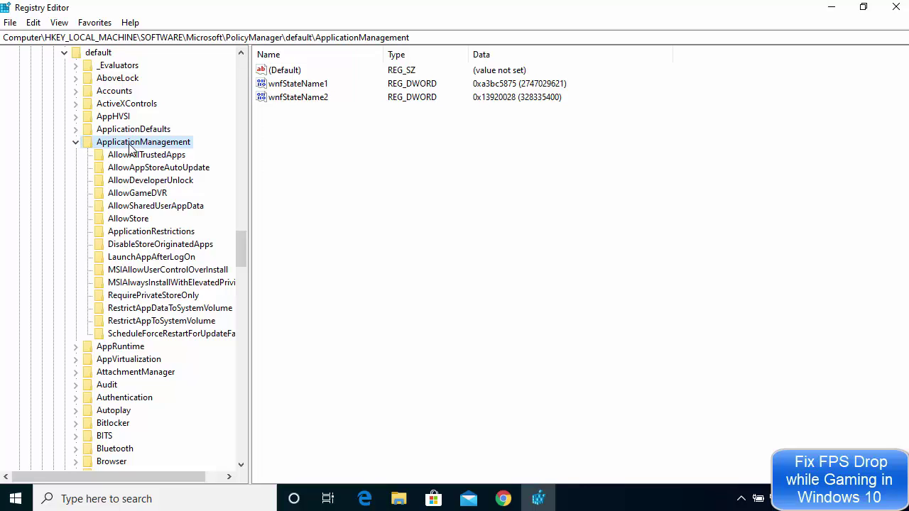
left_click(132, 197)
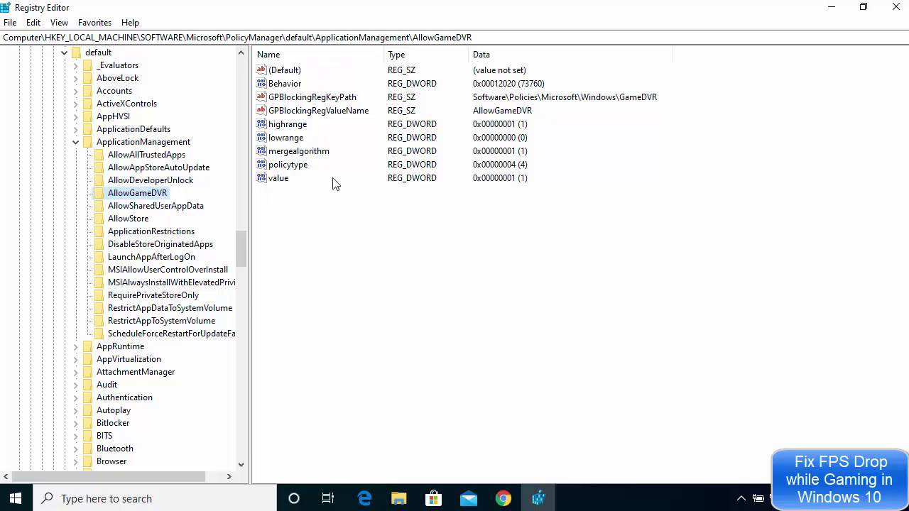
Modify AllowGameDVR's 'value' entry so its data is 0 instead of 1
left_click(284, 179)
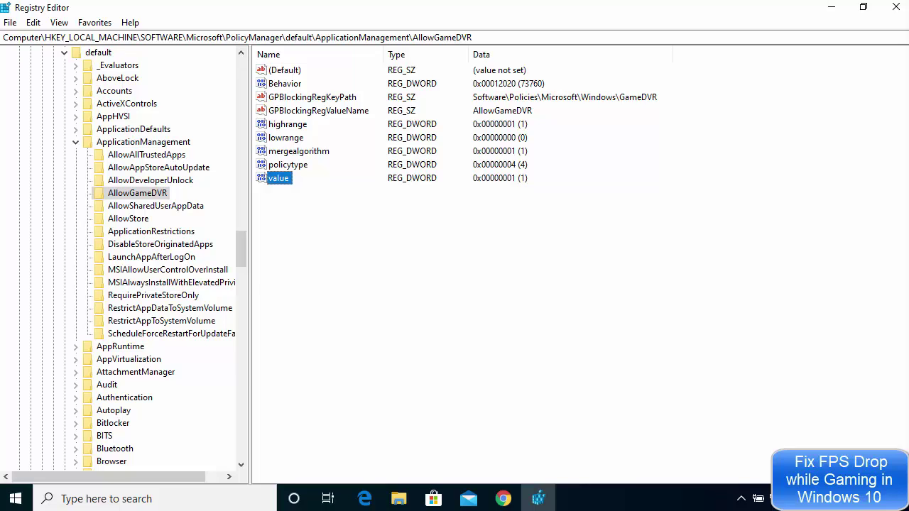
right_click(285, 182)
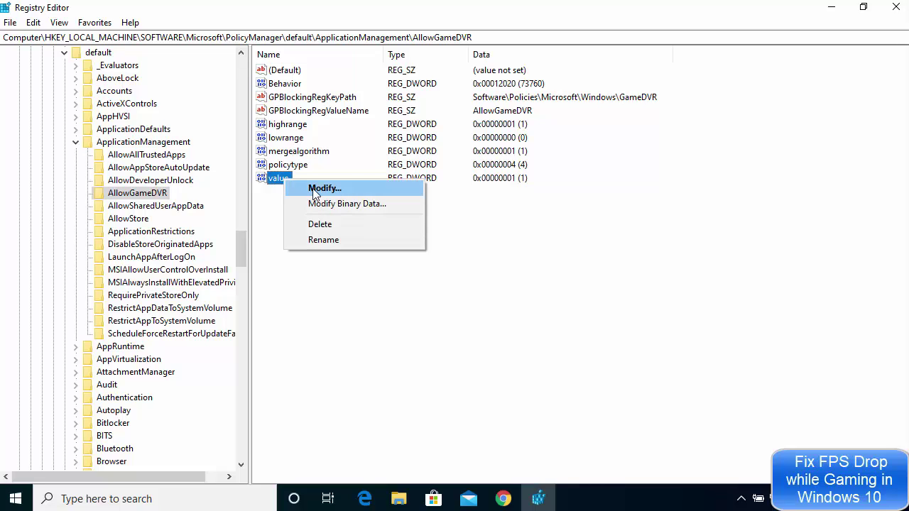
left_click(315, 192)
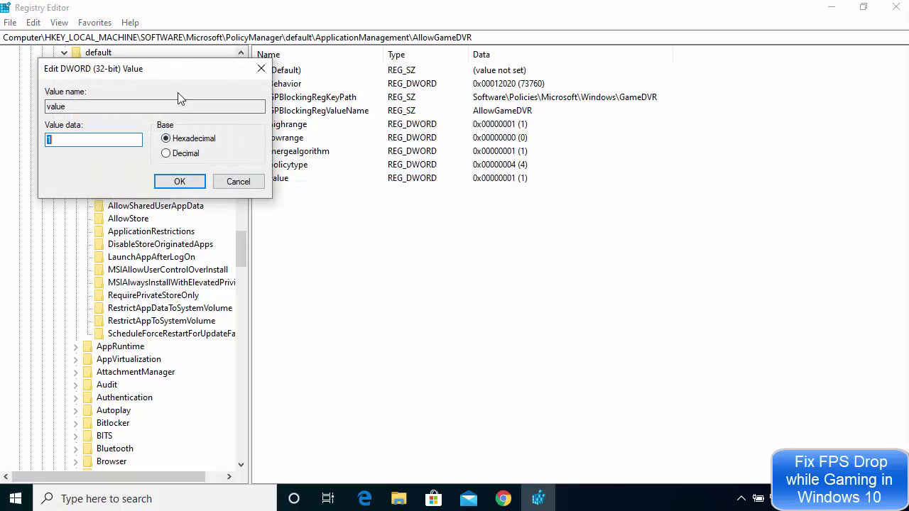
left_click_drag(189, 82, 529, 199)
left_click(425, 261)
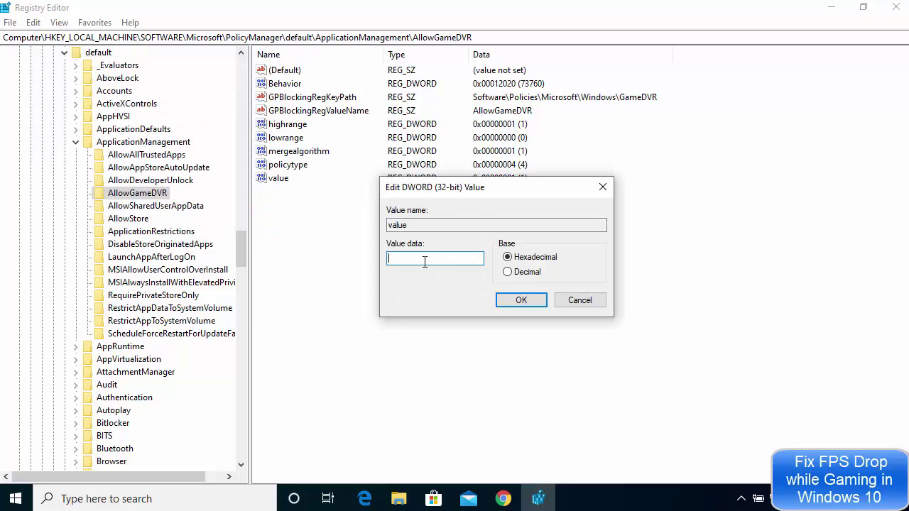
type("0")
double_click(389, 260)
left_click(519, 301)
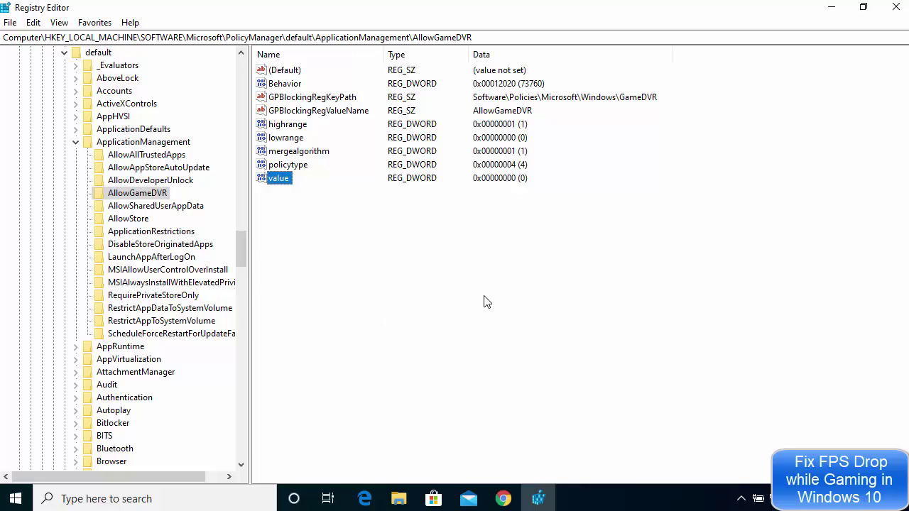
left_click(416, 335)
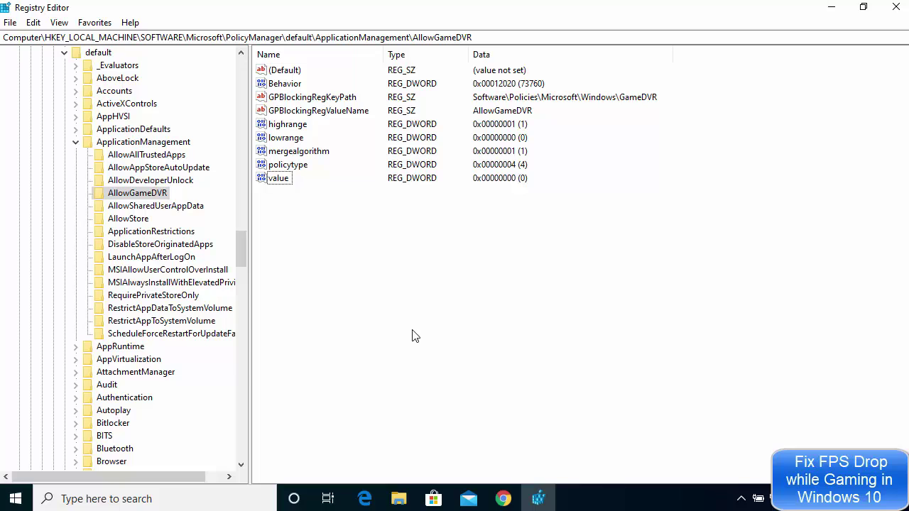